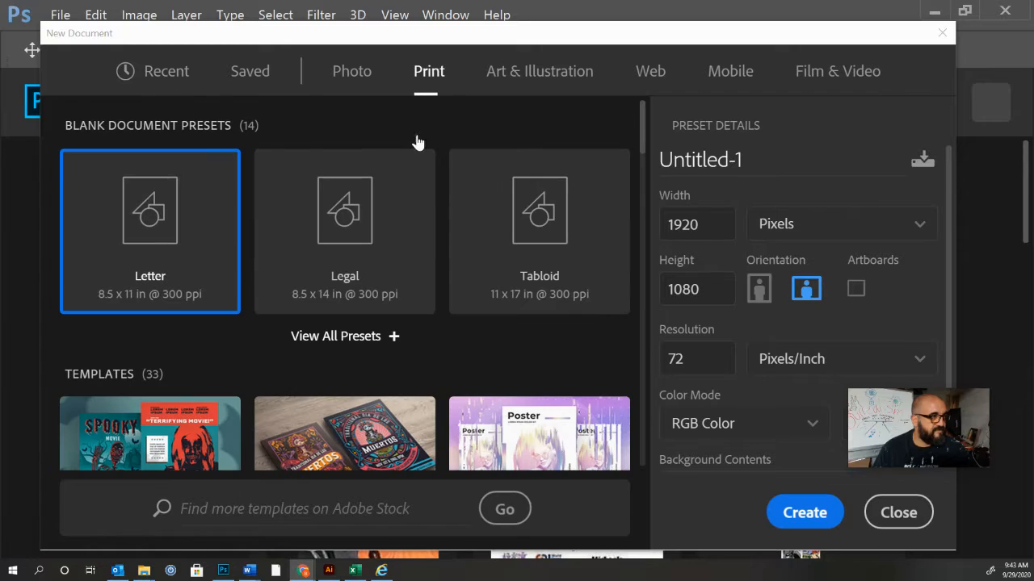
- Create a print document from the Letter preset (8.5 x 11 in, 300 ppi) in landscape orientation
click(139, 249)
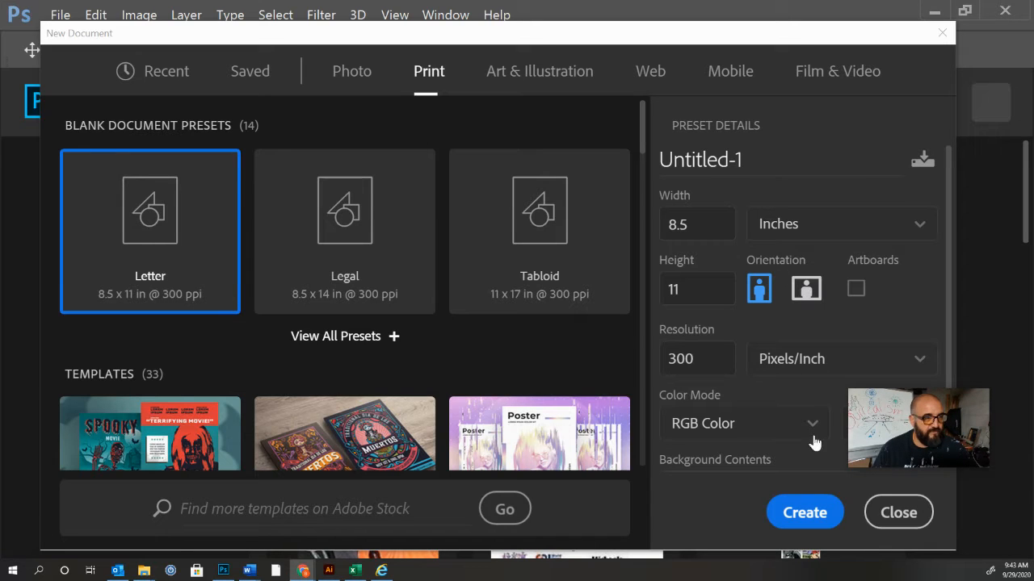
click(806, 290)
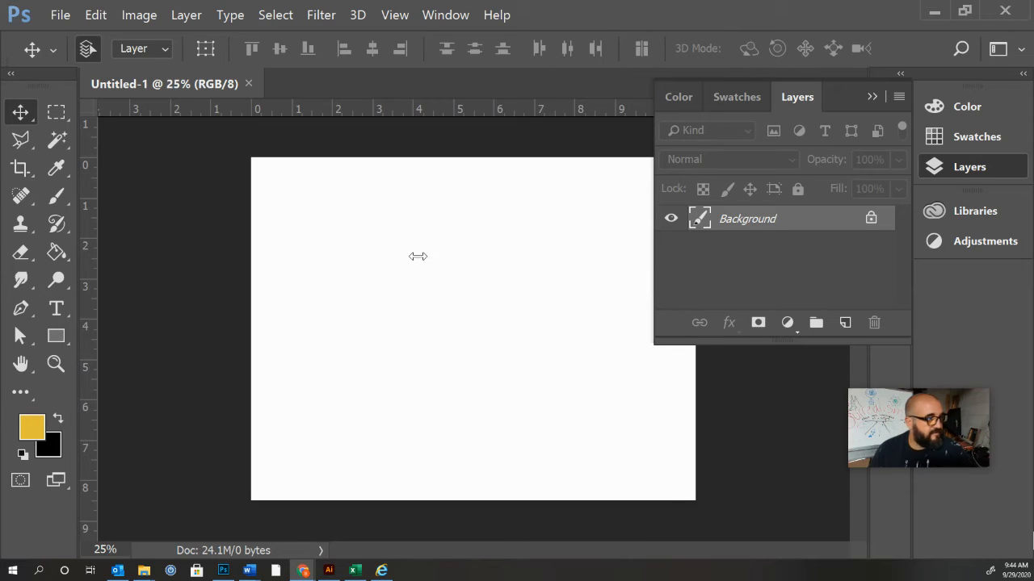
click(99, 13)
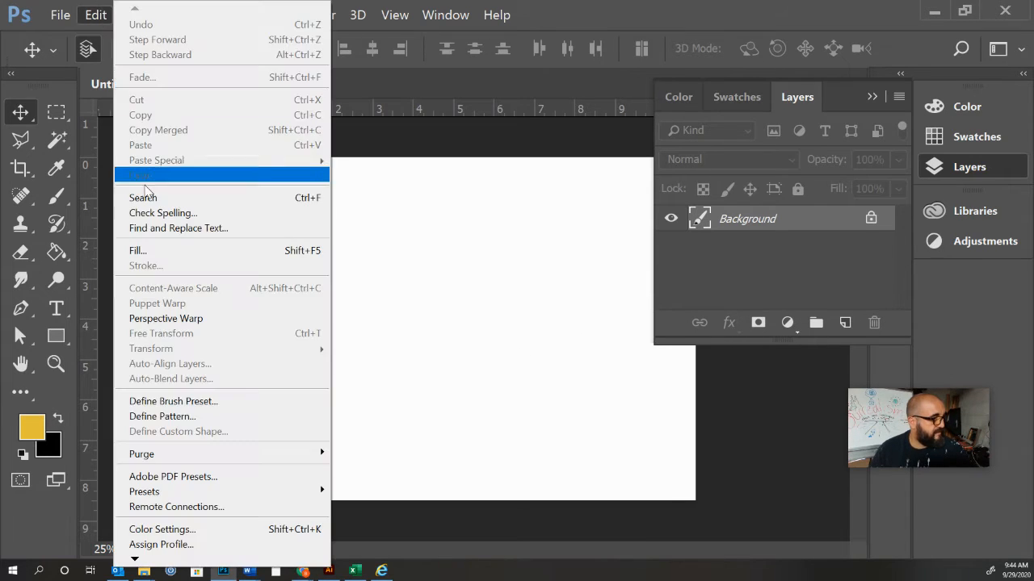
click(90, 16)
click(91, 16)
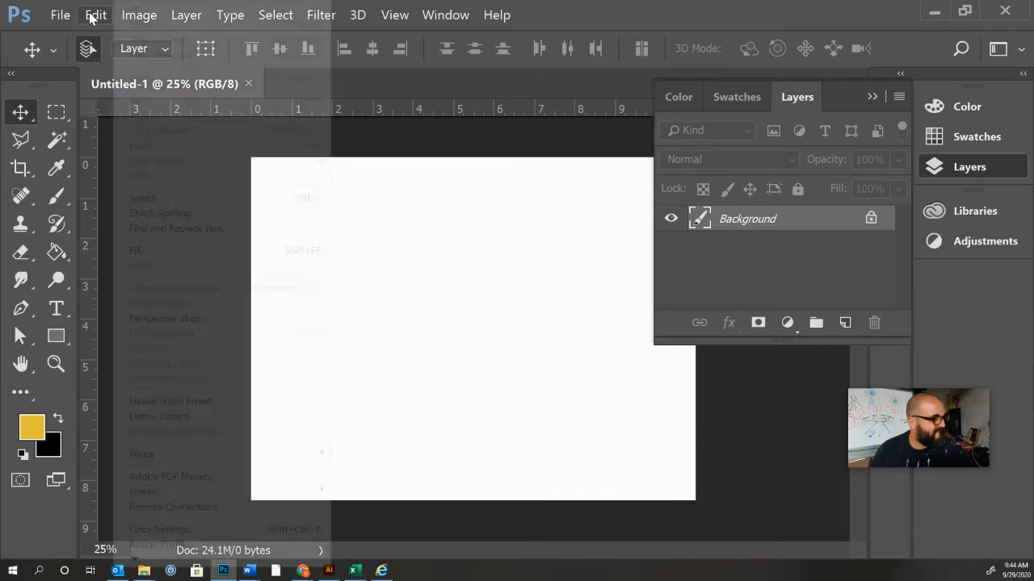
click(91, 16)
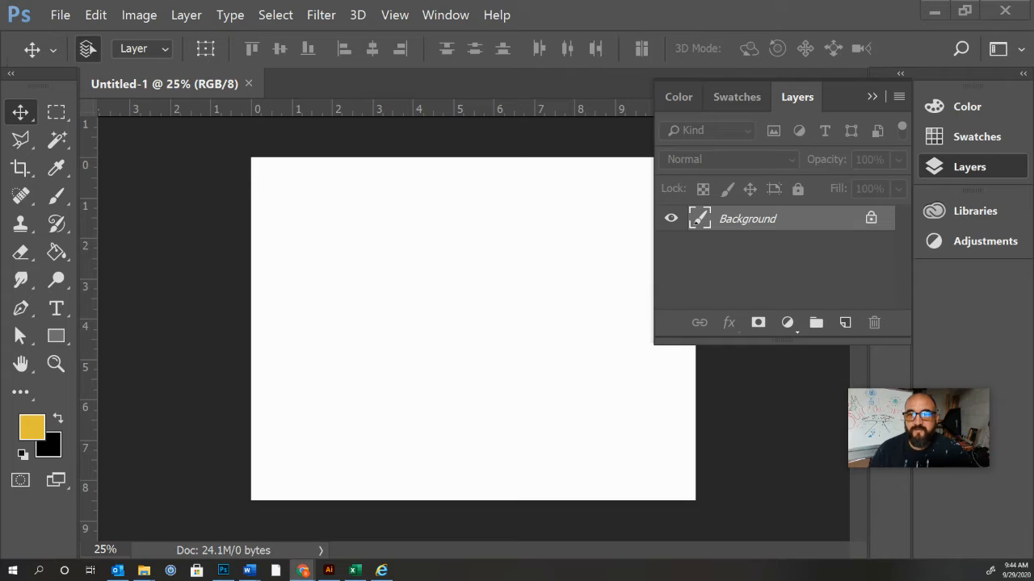
click(100, 16)
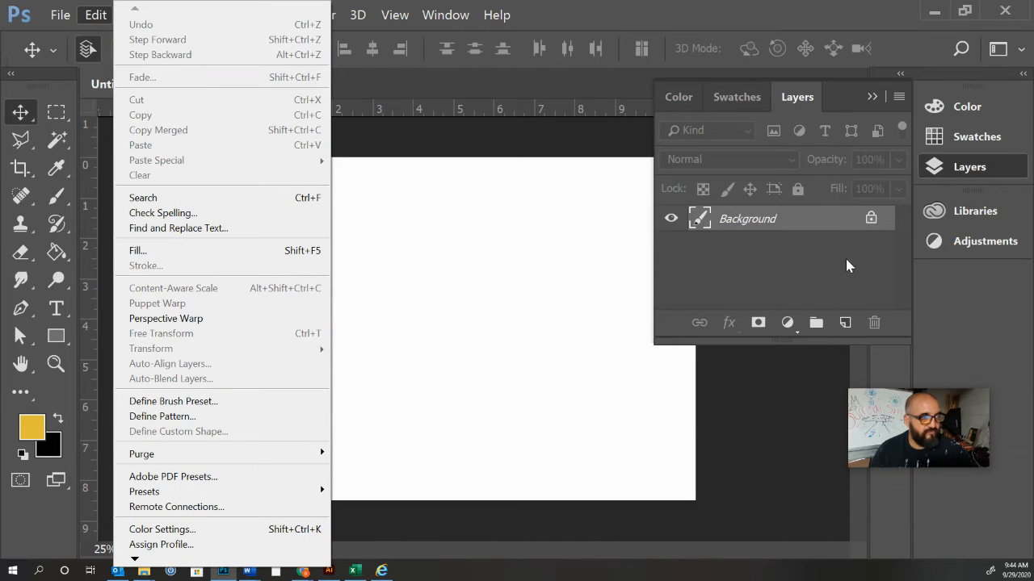
- Add a new layer above the Background and paste the copied mountain landscape photo onto it
click(844, 322)
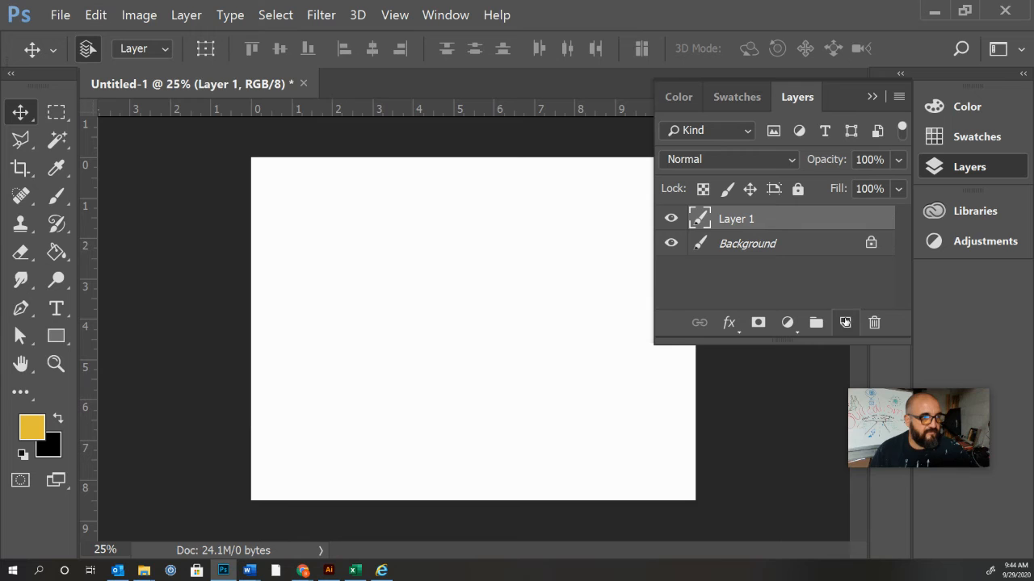
click(97, 15)
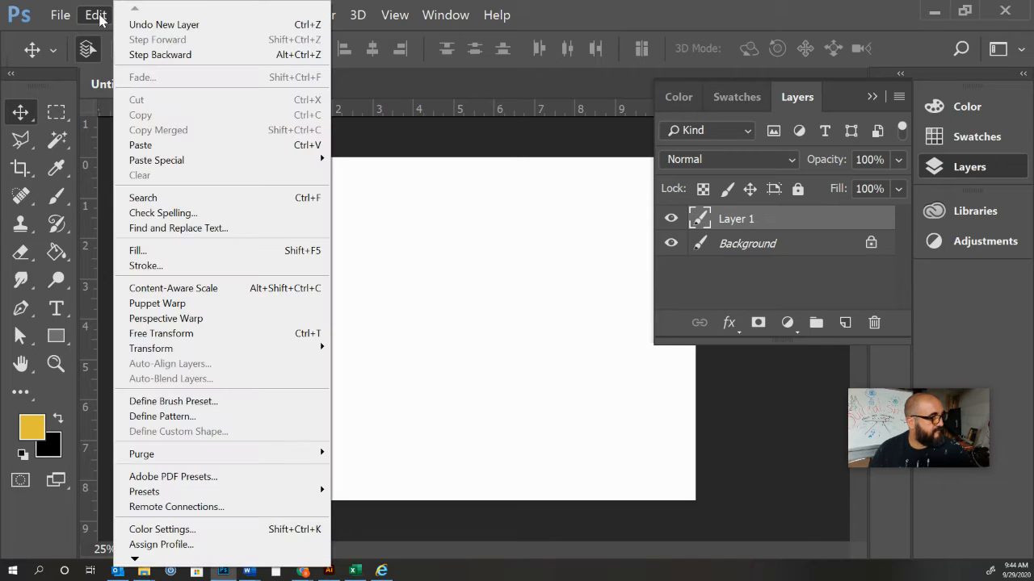
click(158, 150)
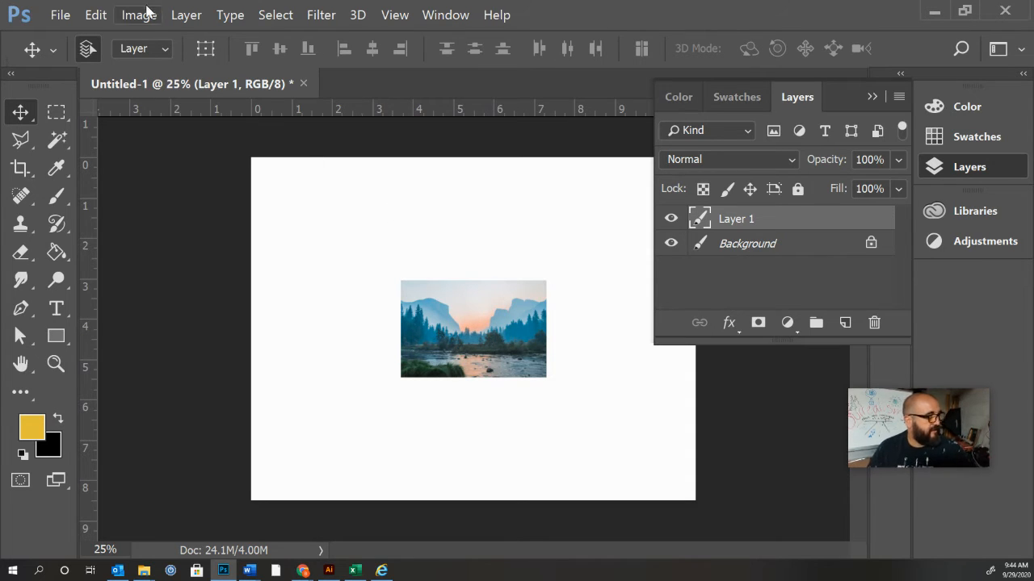
- Free-transform the landscape photo to about 361% of its size so that it covers the whole canvas
click(96, 14)
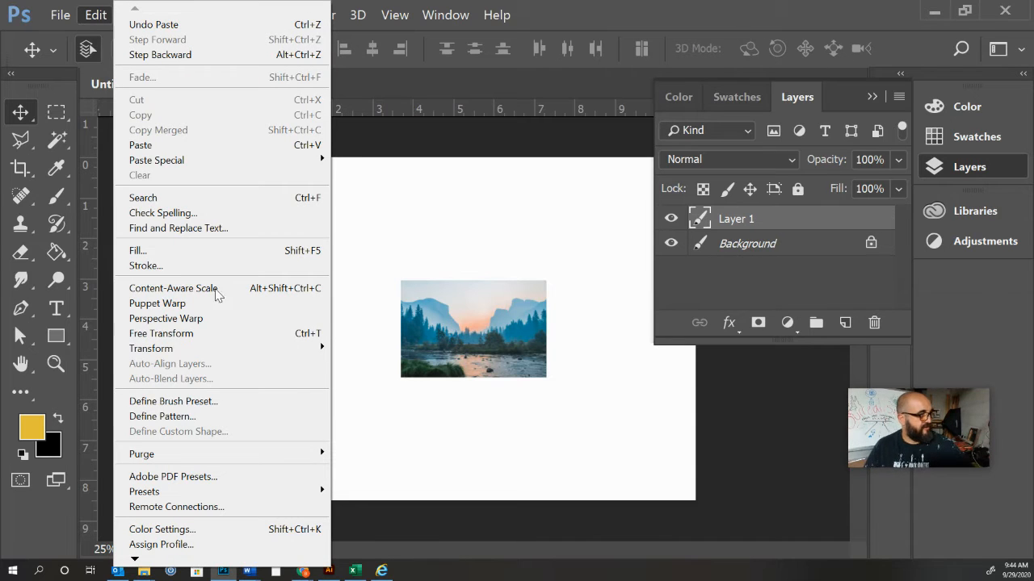
click(480, 331)
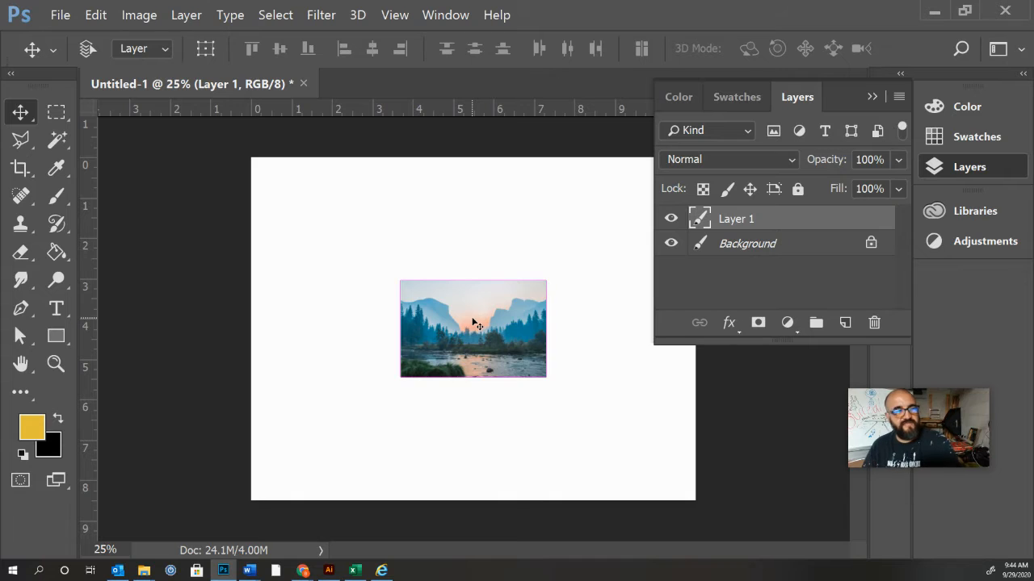
key(ctrl+t)
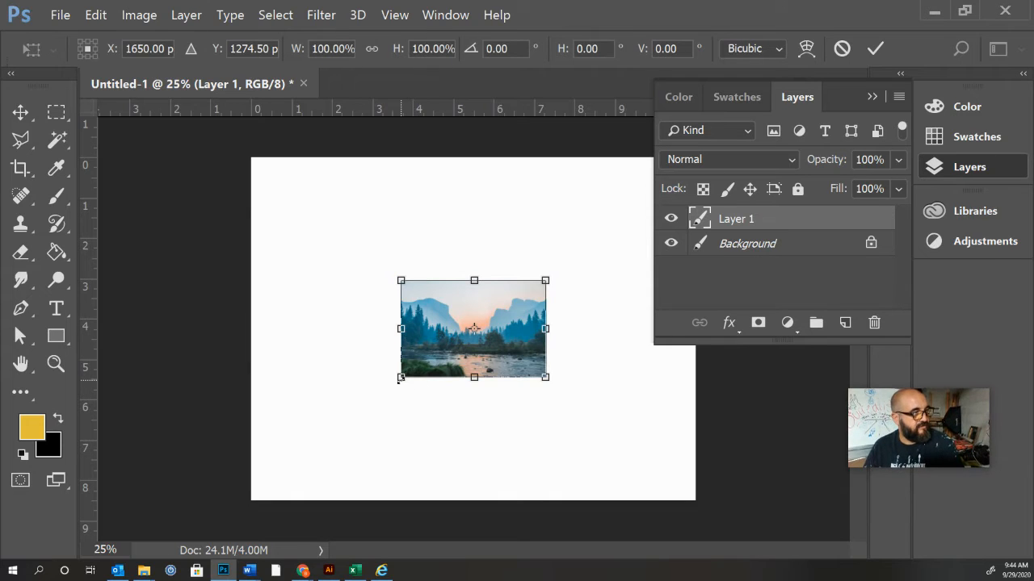
drag(400, 379, 191, 529)
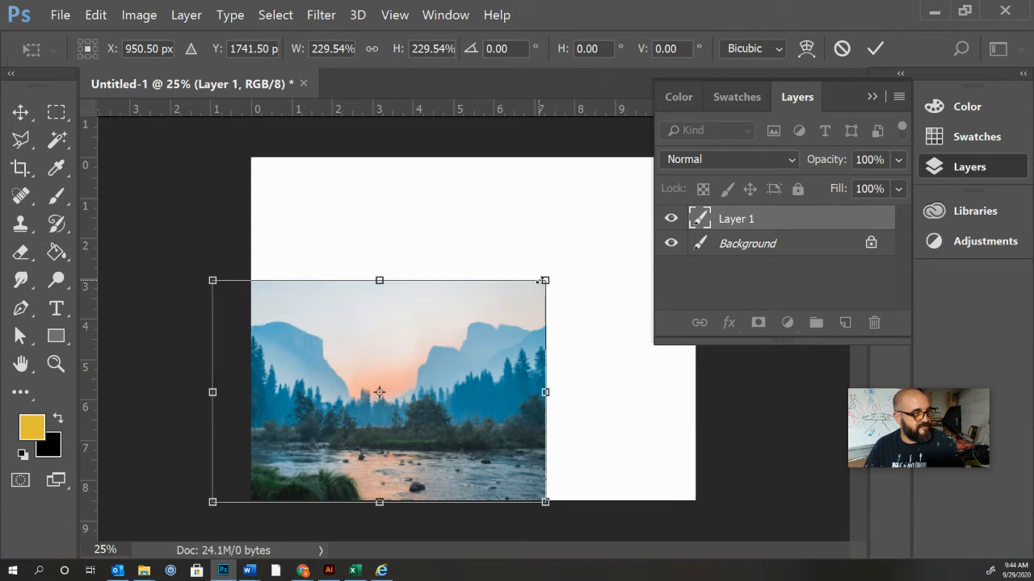
drag(545, 280, 721, 155)
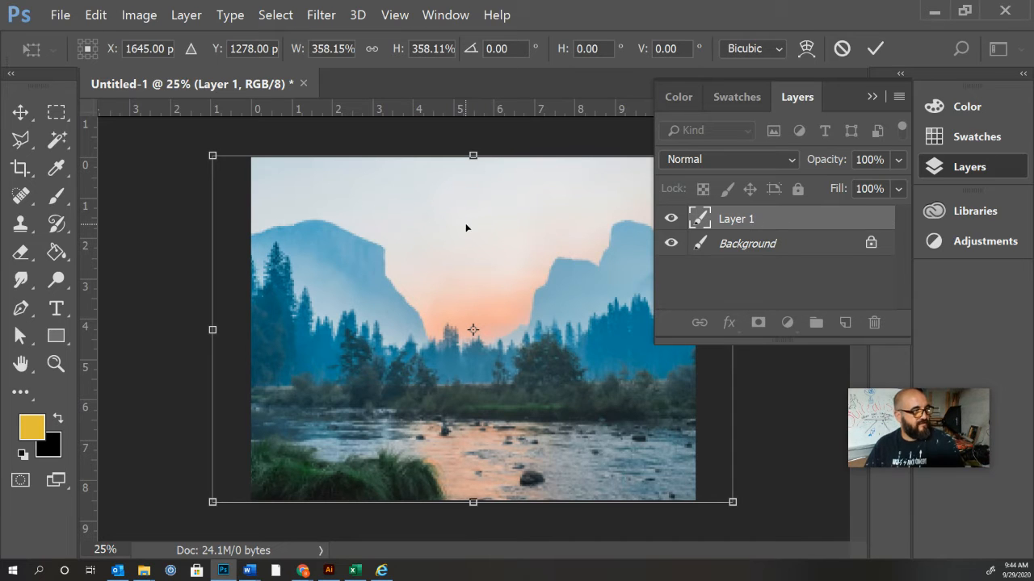
drag(462, 230, 467, 229)
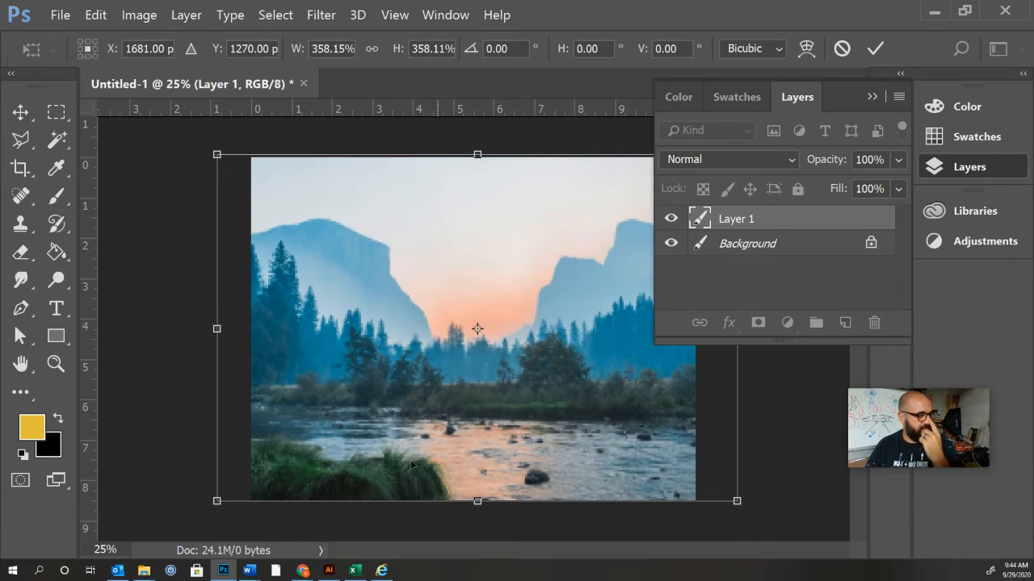
mouse_move(219, 570)
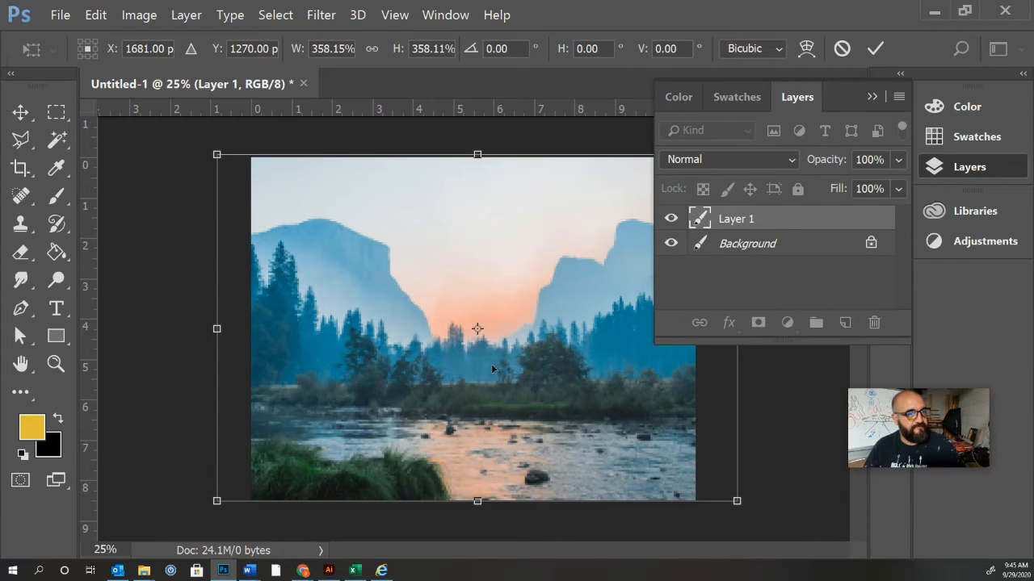
drag(216, 501, 176, 448)
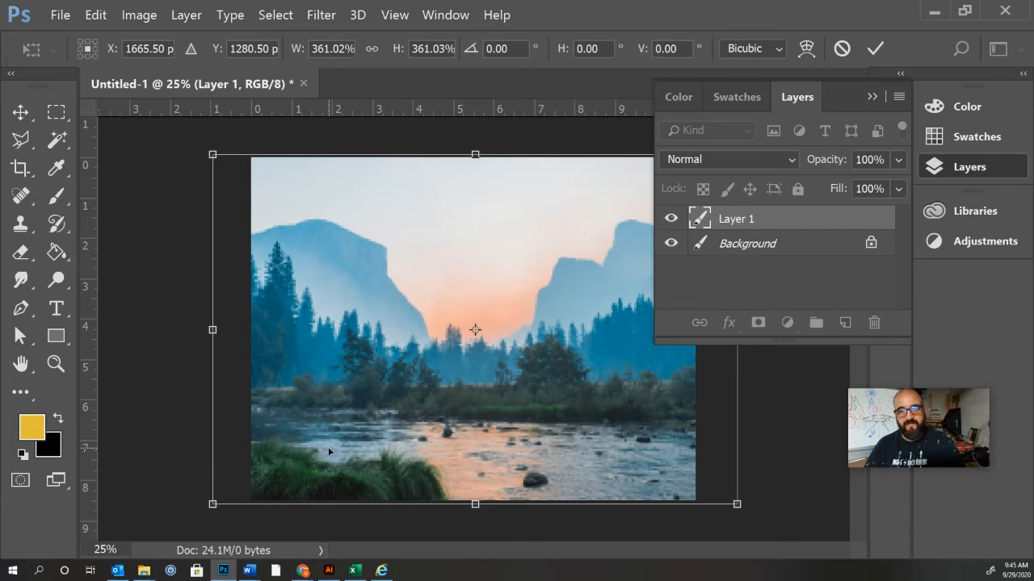
key(Return)
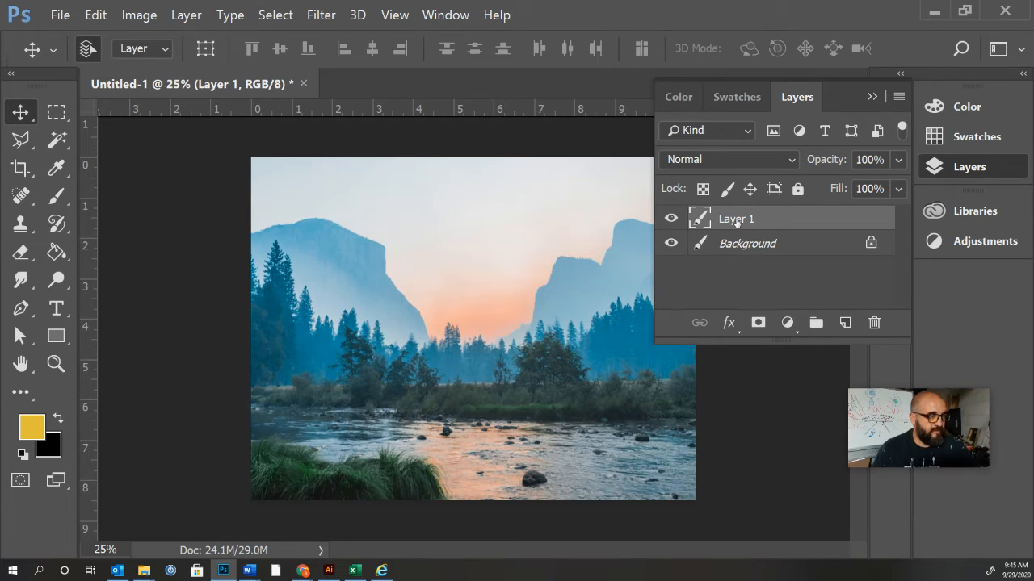
- Rename the landscape photo's layer as "landscape bknd"
double_click(735, 219)
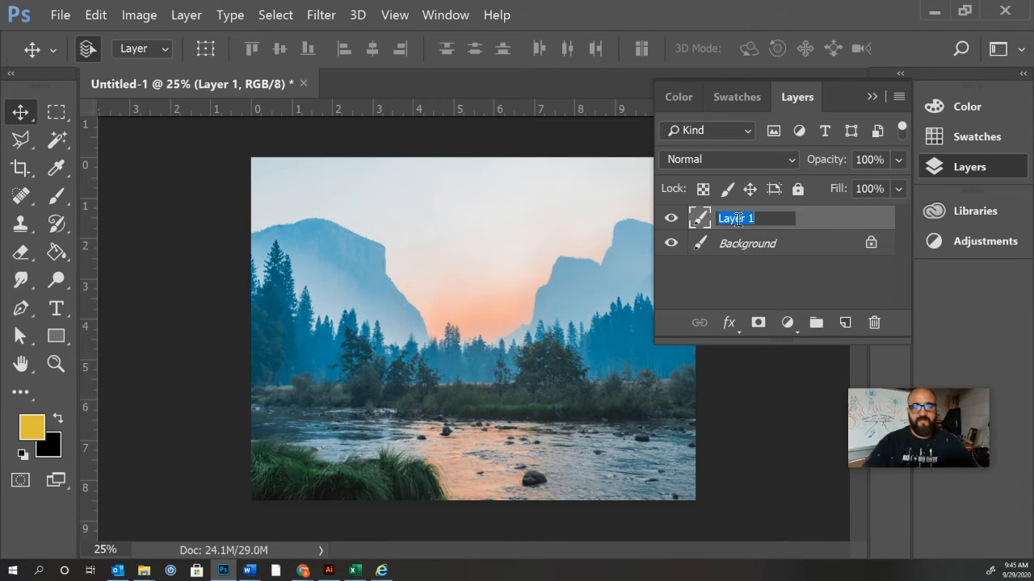
text(land)
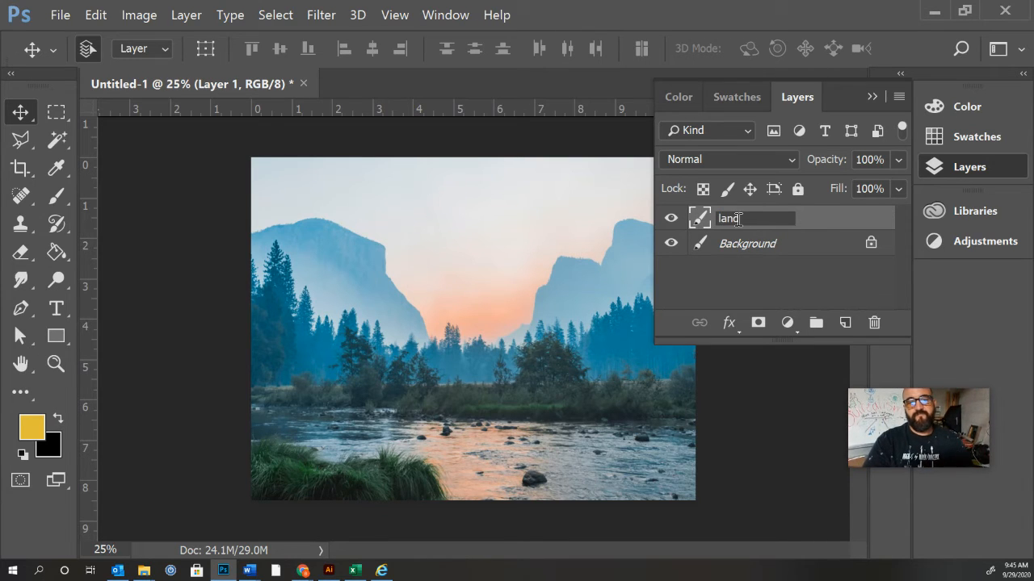
text(scape b)
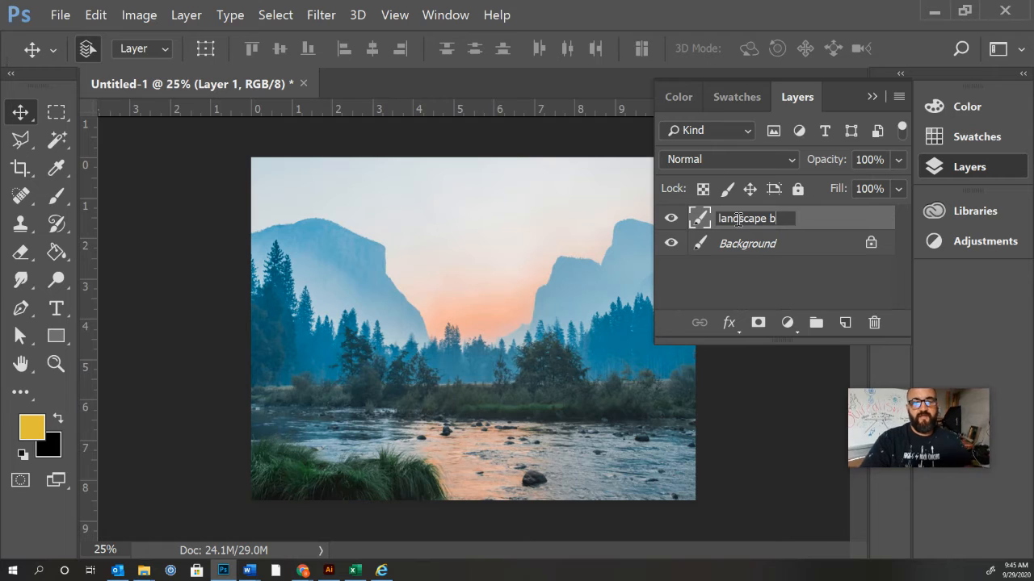
text(lend)
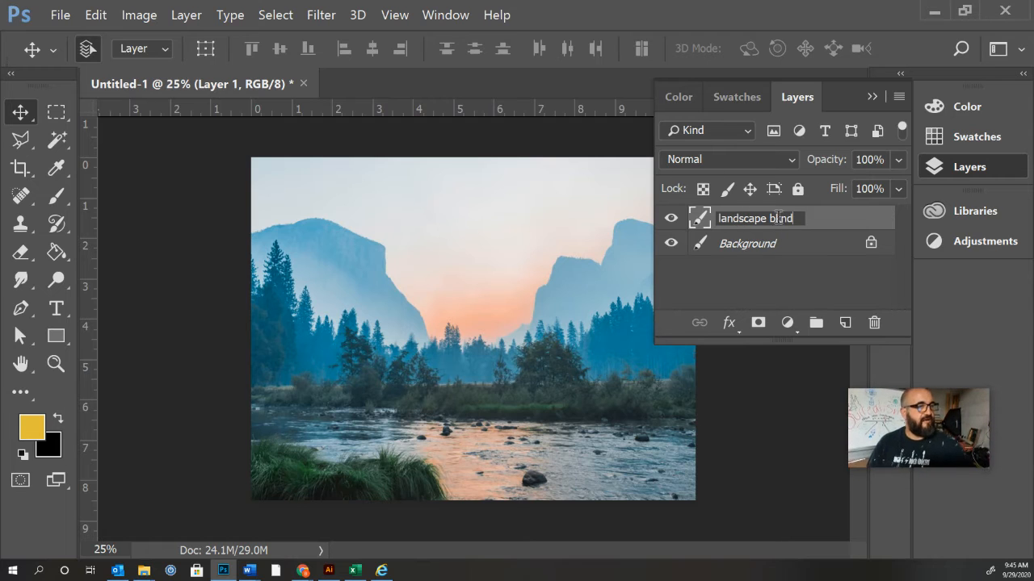
click(810, 278)
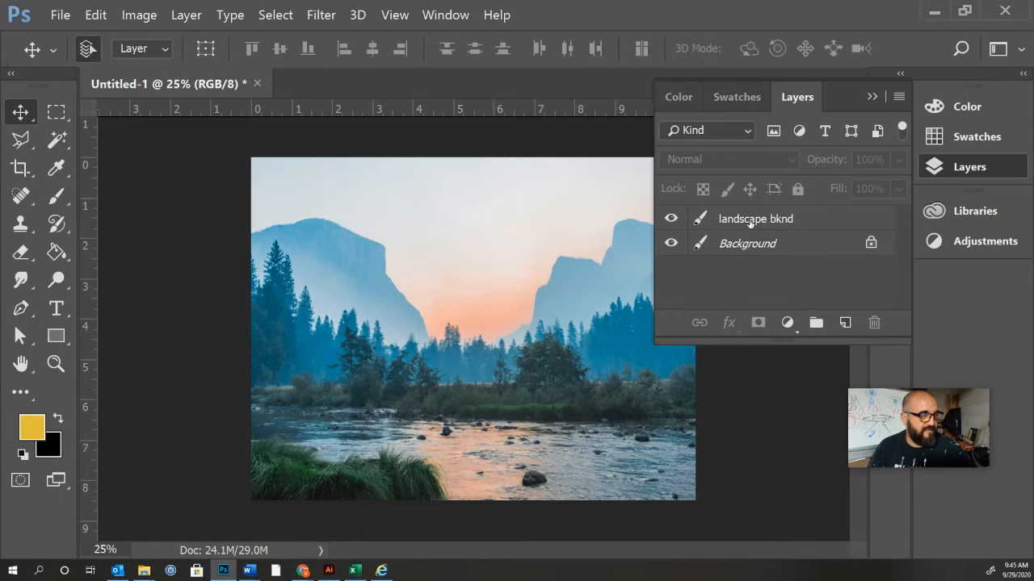
- Add a new layer above the landscape bknd layer and paste the copied unicorn picture onto it
click(751, 223)
click(845, 322)
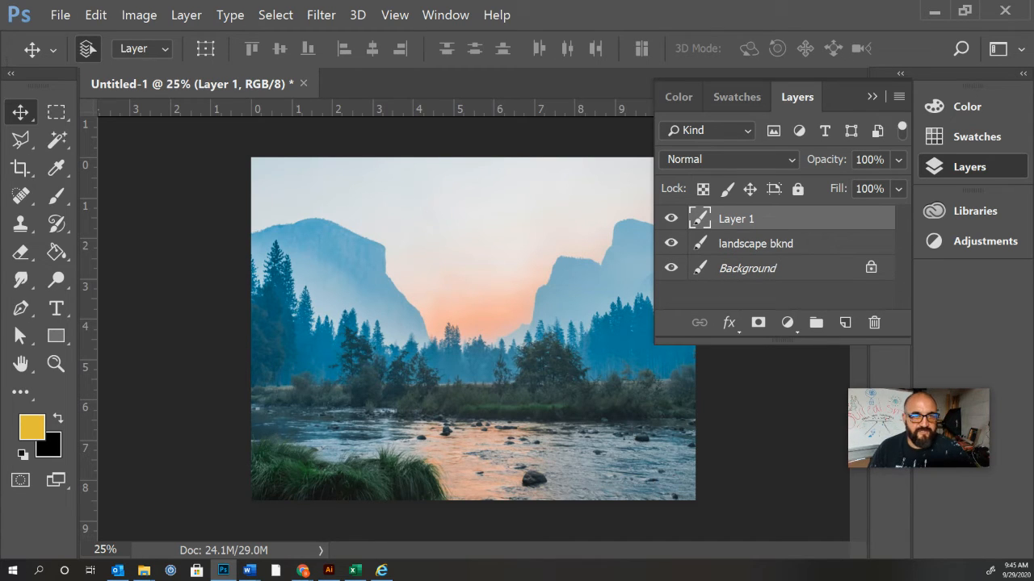
key(alt+Tab)
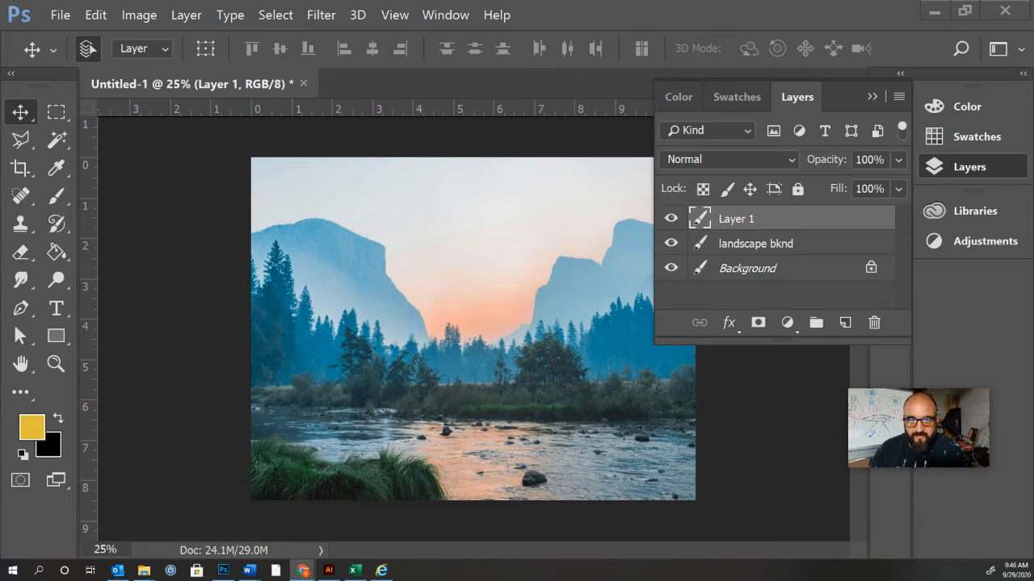
click(94, 15)
click(150, 147)
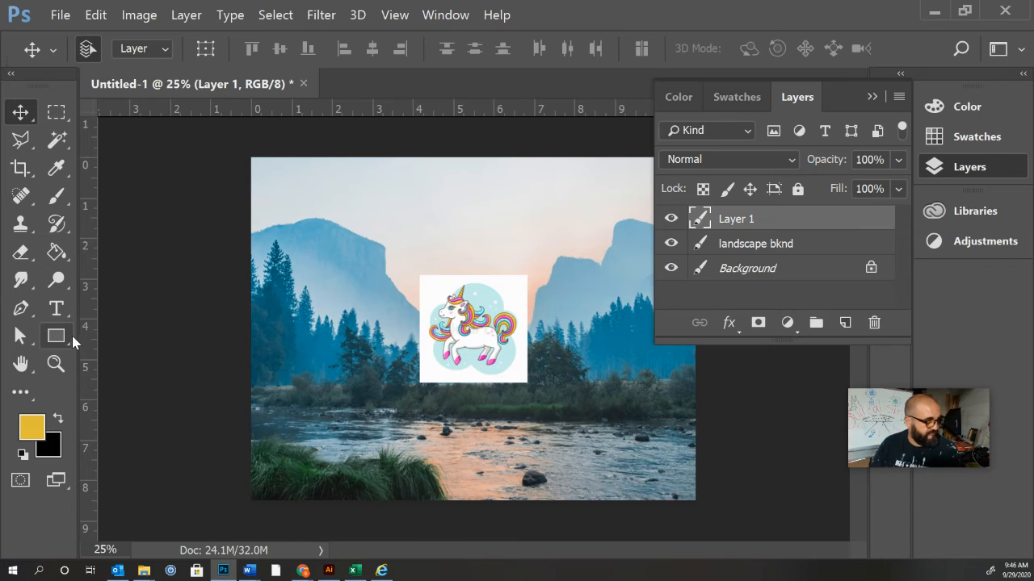
- Zoom in on the unicorn picture to 66.67% so its outline can be traced
click(53, 363)
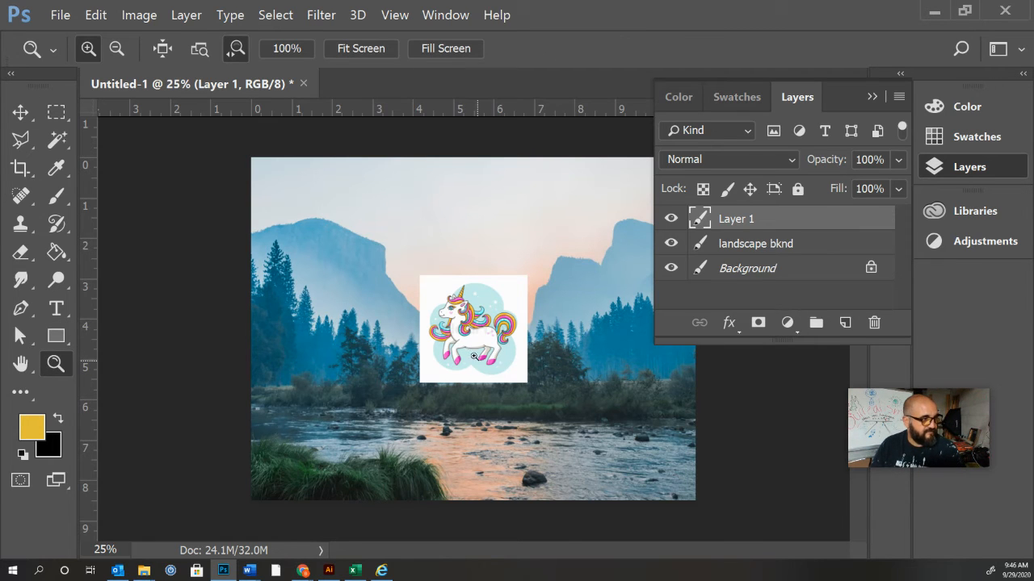
click(474, 356)
click(489, 353)
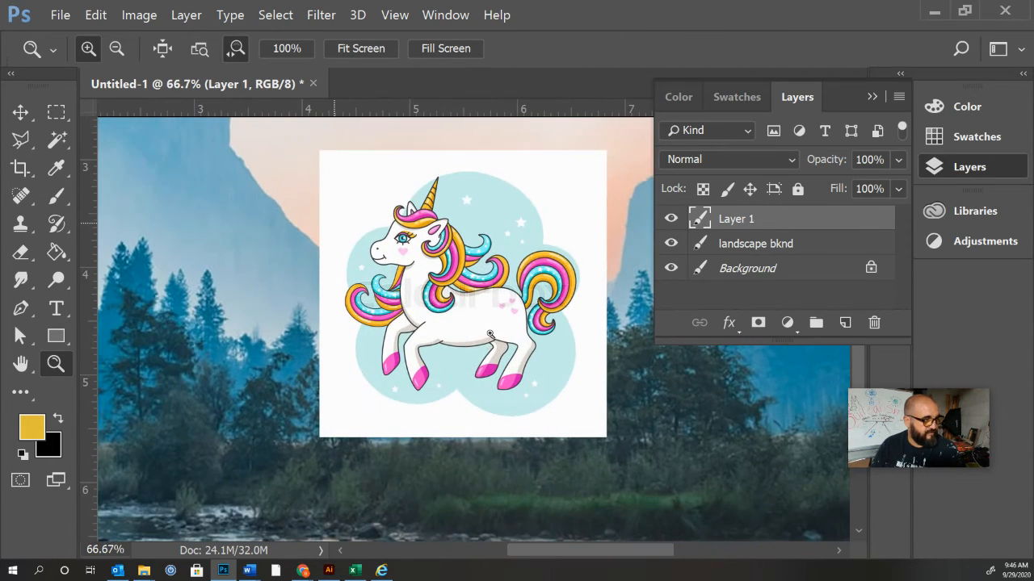
click(489, 339)
scroll(488, 340, up, 2)
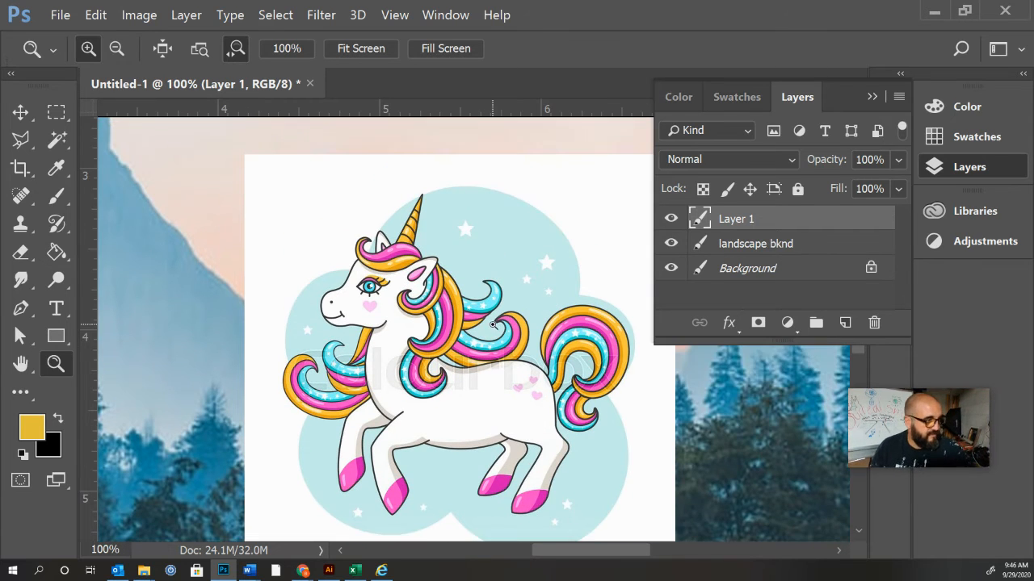
key(alt)
alt+click(476, 280)
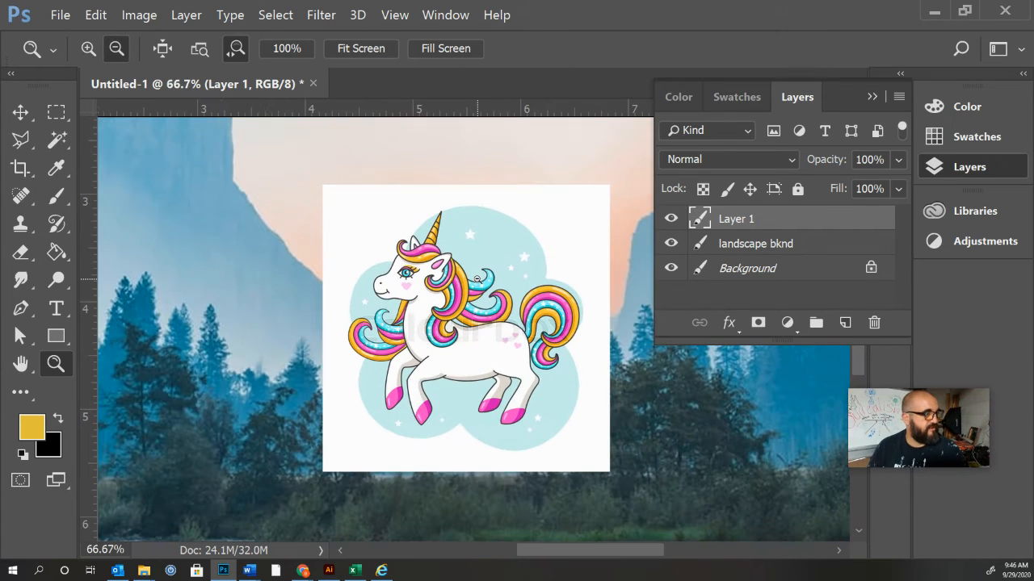
- Trace a freehand Lasso selection around the unicorn and its blue cloud, and deselect it
click(24, 145)
drag(23, 145, 97, 143)
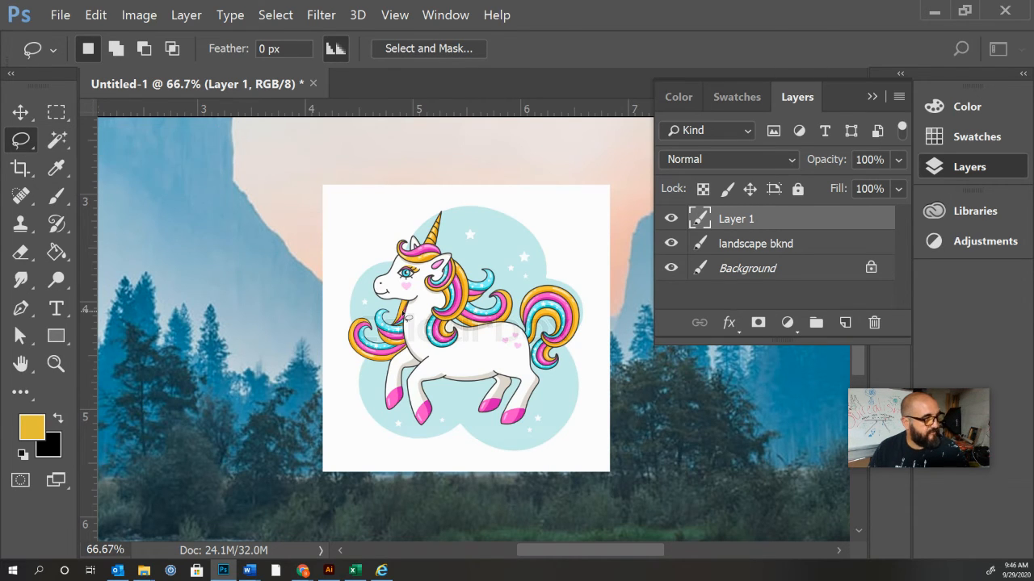
mouse_move(358, 330)
mouse_down()
mouse_move(373, 274)
mouse_move(436, 210)
mouse_move(497, 201)
mouse_move(535, 231)
mouse_move(547, 272)
mouse_move(593, 308)
mouse_move(568, 343)
mouse_move(580, 409)
mouse_move(505, 452)
mouse_move(437, 441)
mouse_move(357, 390)
mouse_move(357, 309)
mouse_up()
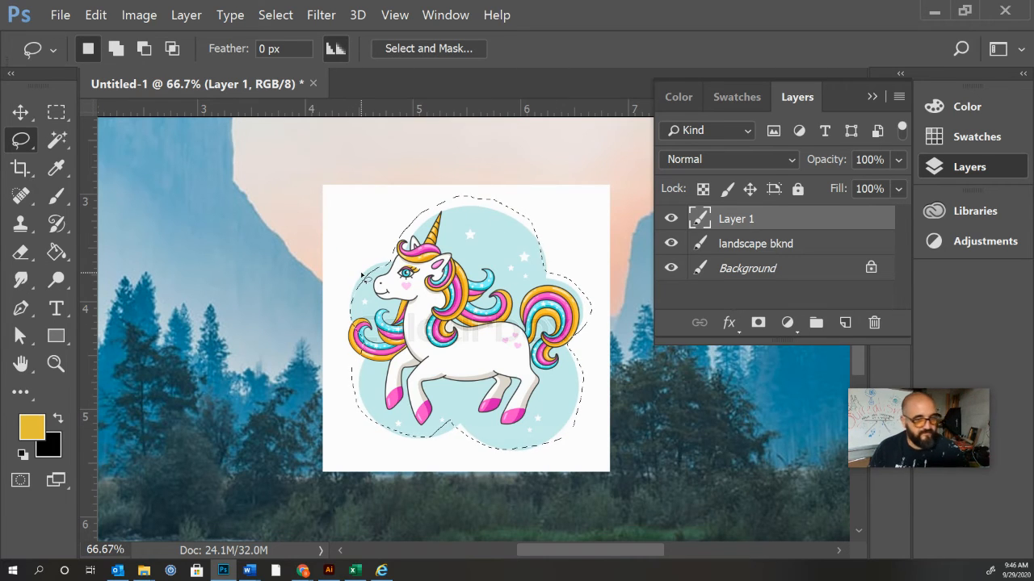
click(300, 254)
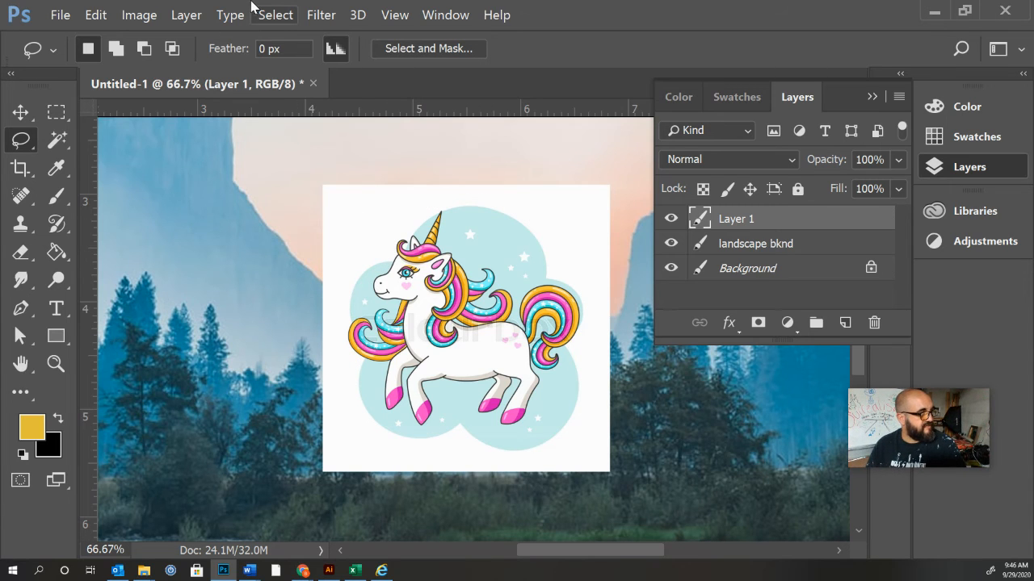
click(273, 16)
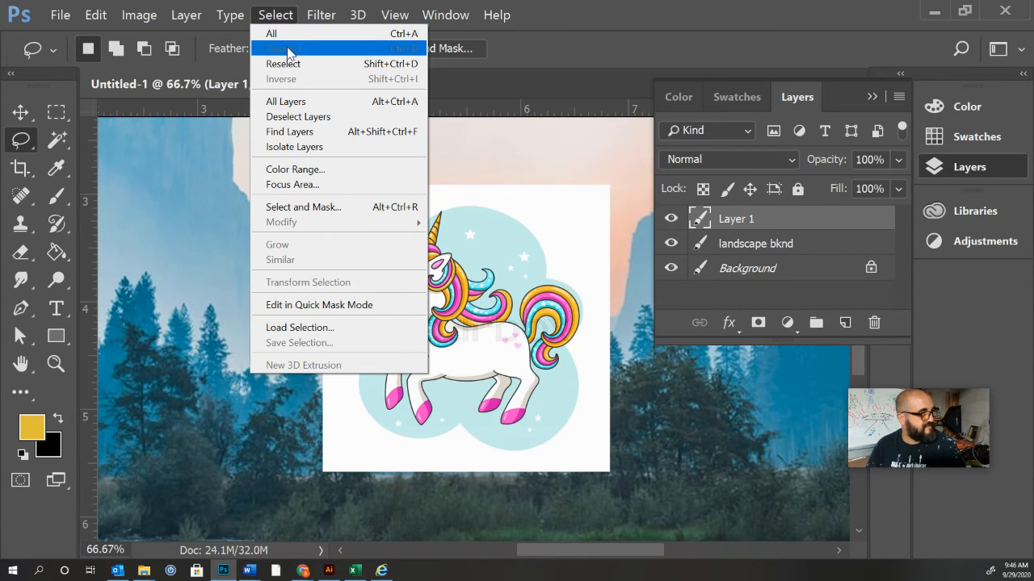
click(24, 142)
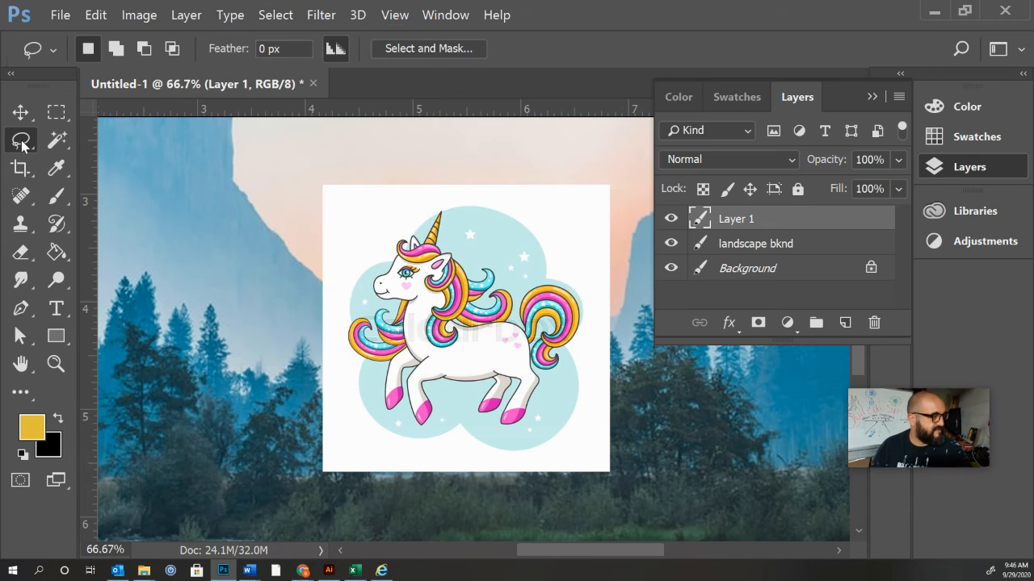
- Outline the unicorn and part of its blue cloud with a Polygonal Lasso selection, and deselect it
right_click(23, 145)
click(102, 160)
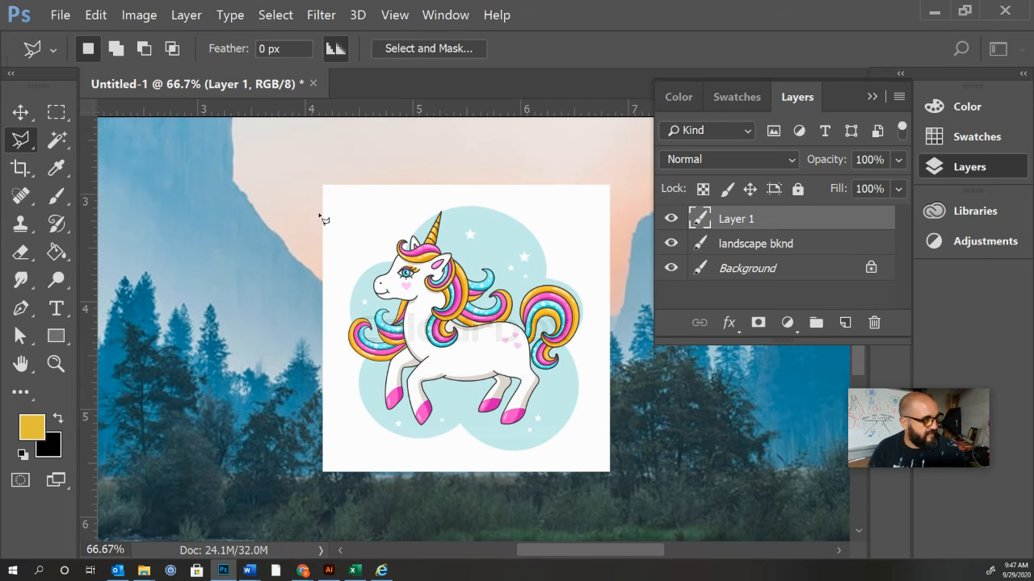
click(354, 325)
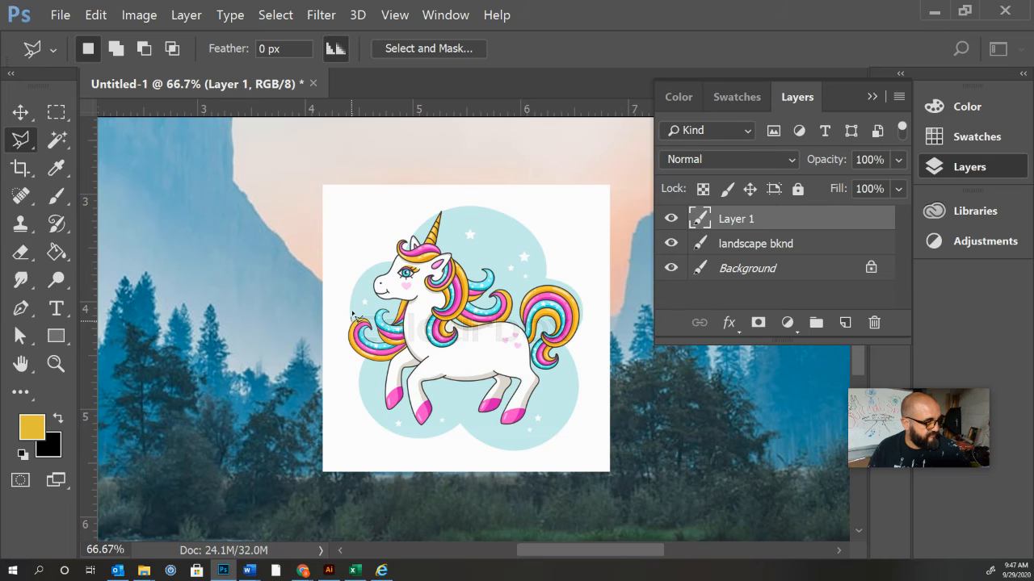
click(376, 272)
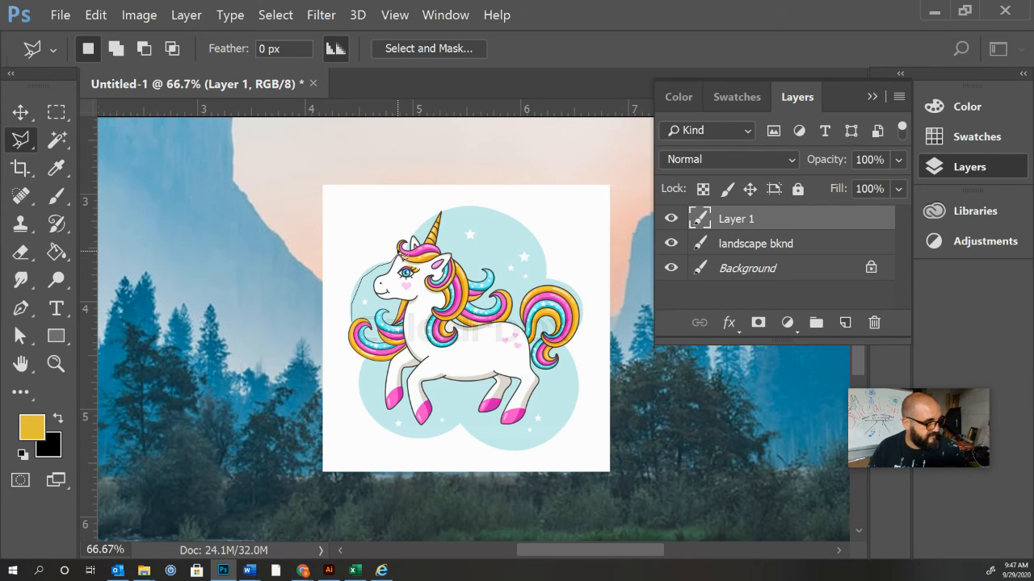
click(397, 238)
click(422, 213)
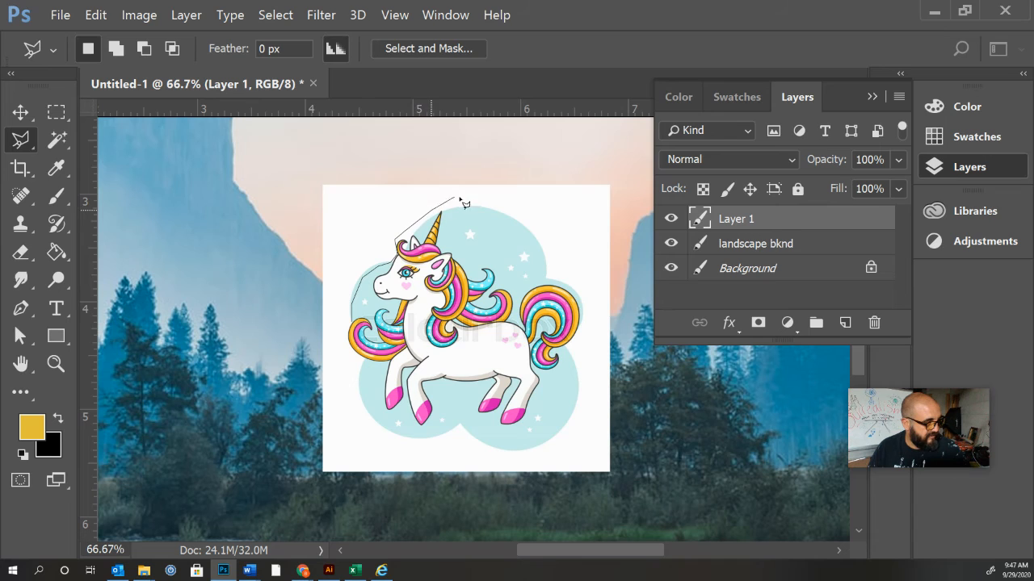
click(482, 206)
click(507, 218)
click(545, 256)
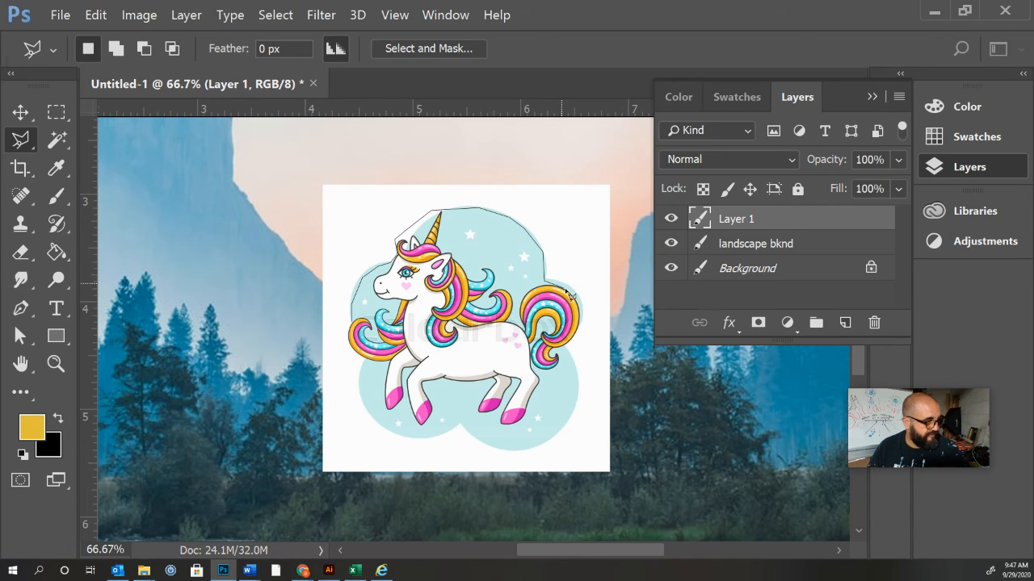
click(546, 397)
click(470, 397)
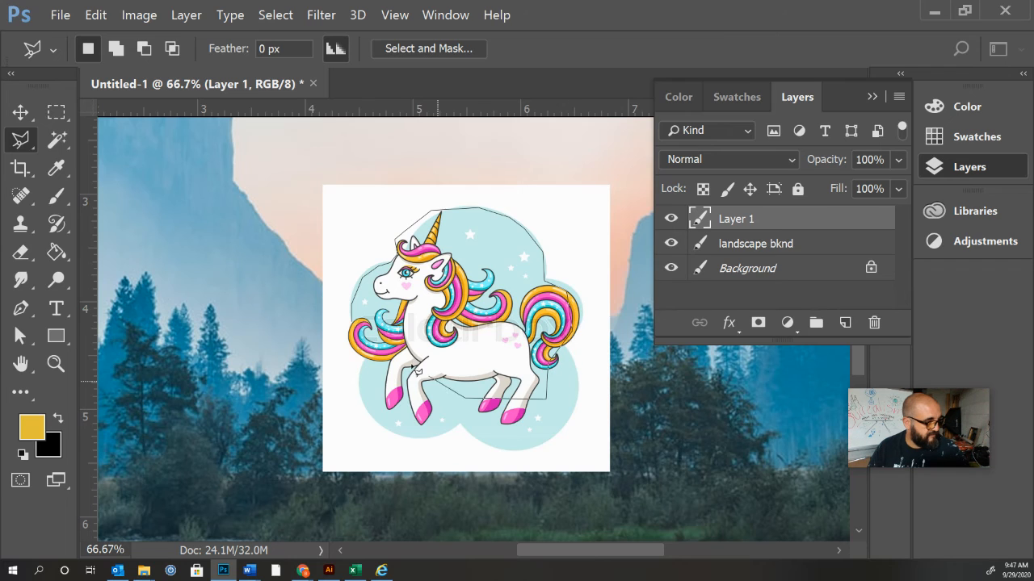
click(440, 377)
double_click(355, 324)
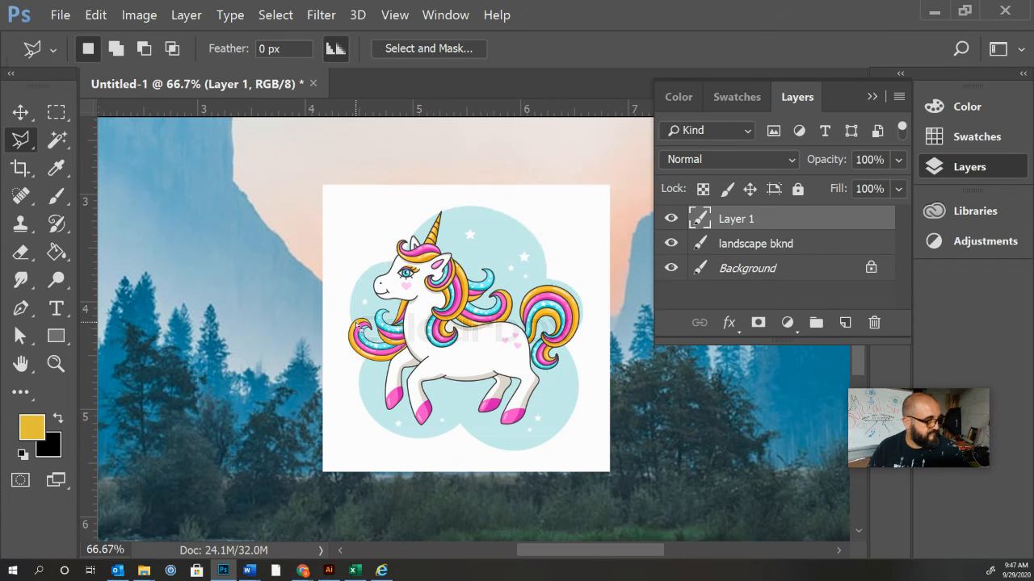
key(ctrl+d)
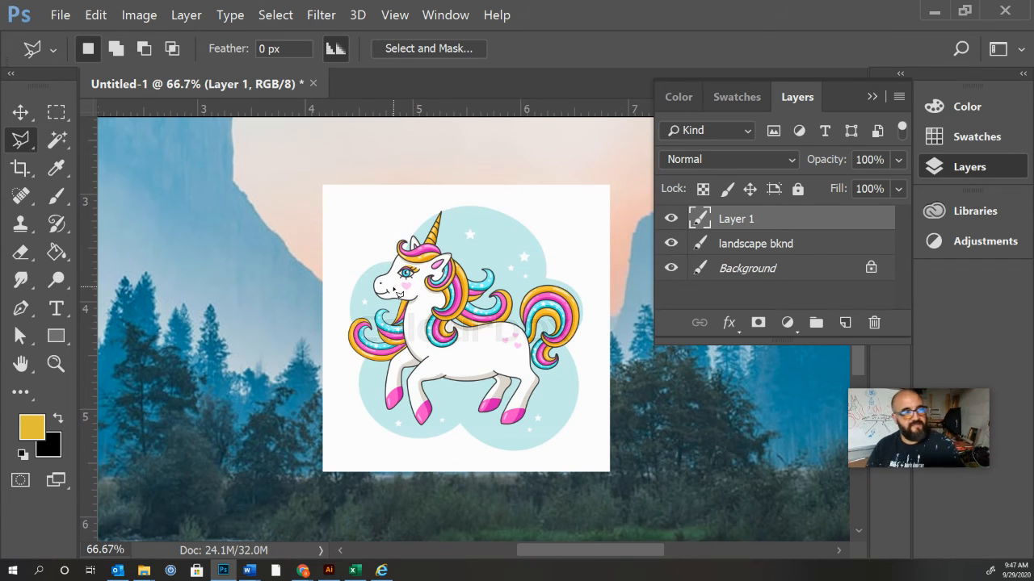
- Brush a Quick Selection over the blue cloud and nearby white area around the unicorn at brush size 30, and deselect it
click(63, 145)
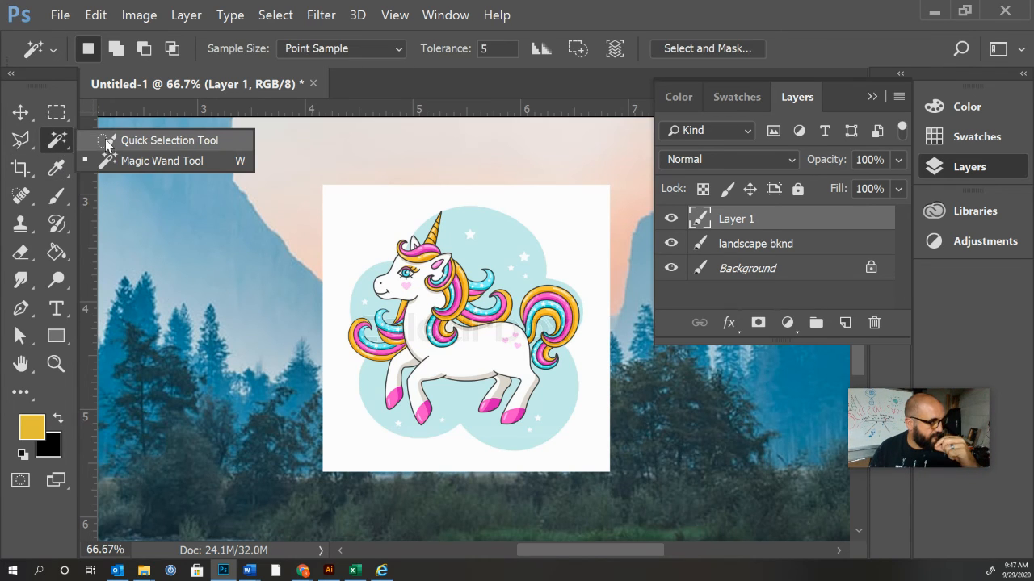
click(180, 139)
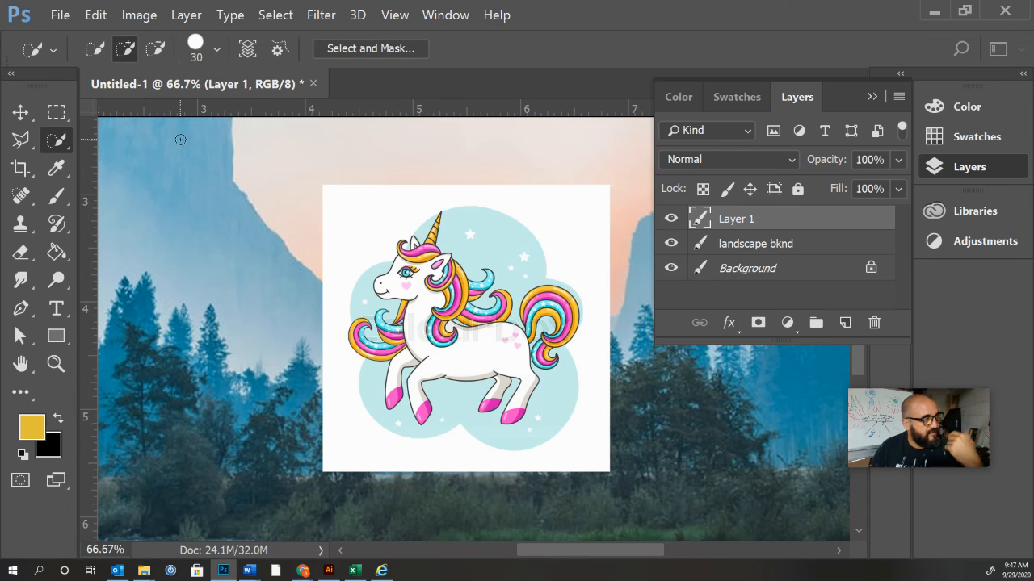
click(373, 249)
mouse_move(387, 228)
mouse_down()
mouse_move(450, 192)
mouse_move(523, 205)
mouse_move(556, 241)
mouse_move(559, 265)
mouse_move(580, 277)
mouse_move(589, 342)
mouse_up()
mouse_move(583, 414)
mouse_down()
mouse_move(539, 459)
mouse_move(475, 457)
mouse_move(457, 440)
mouse_up()
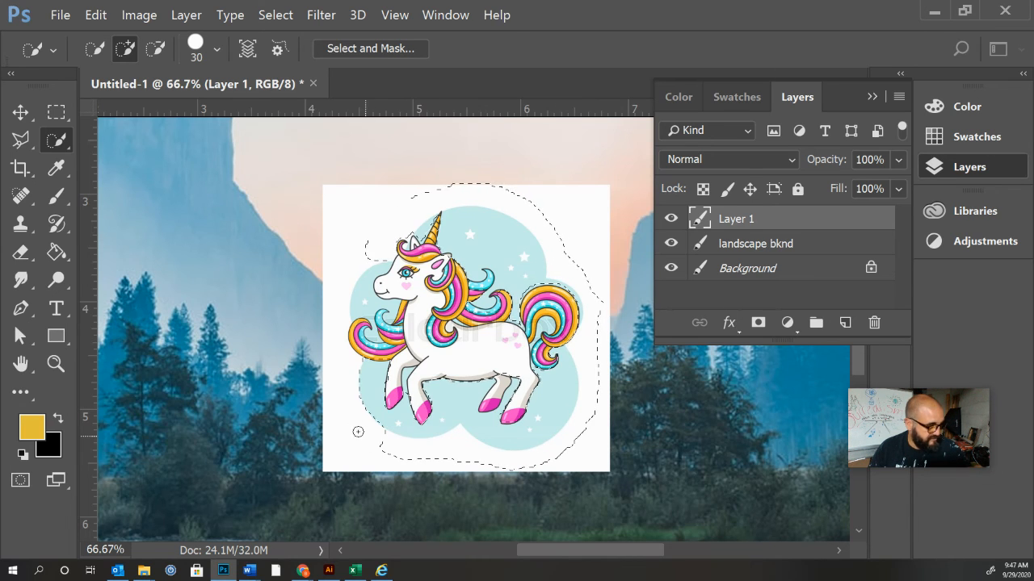
mouse_move(344, 401)
mouse_down()
mouse_move(344, 377)
mouse_move(371, 416)
mouse_move(421, 417)
mouse_up()
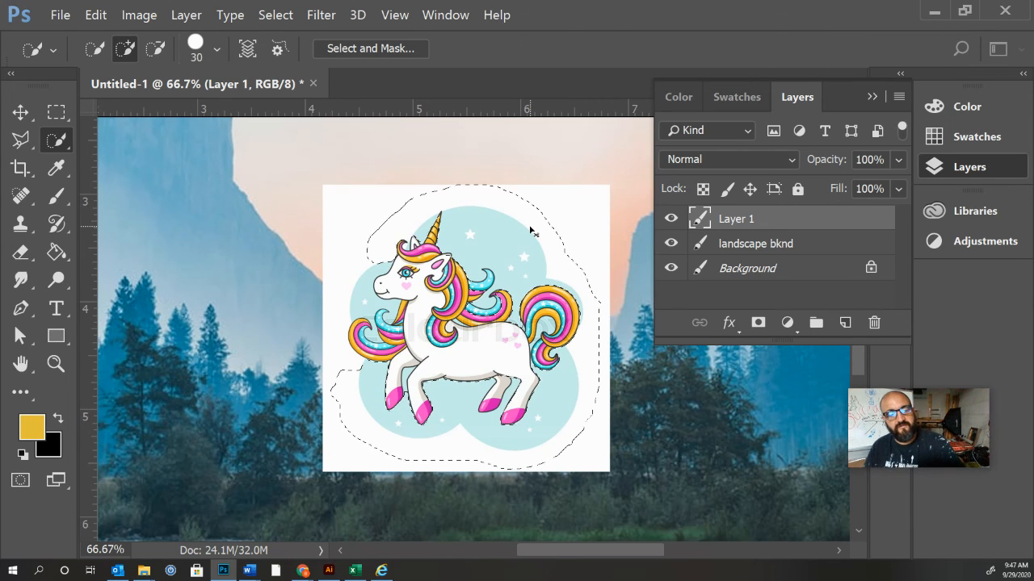
key(ctrl+d)
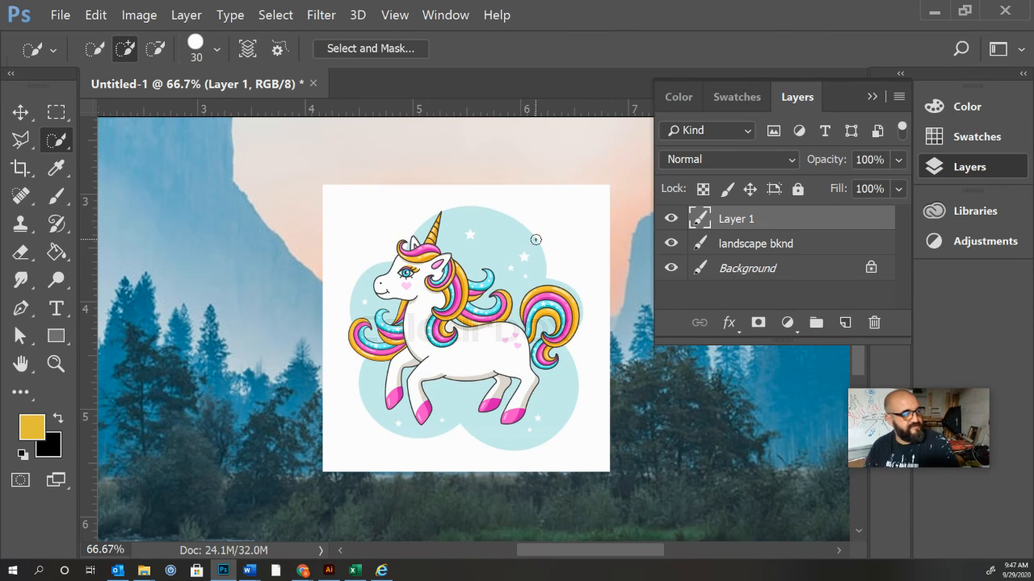
- Switch from the Quick Selection tool to the Magic Wand tool
right_click(65, 143)
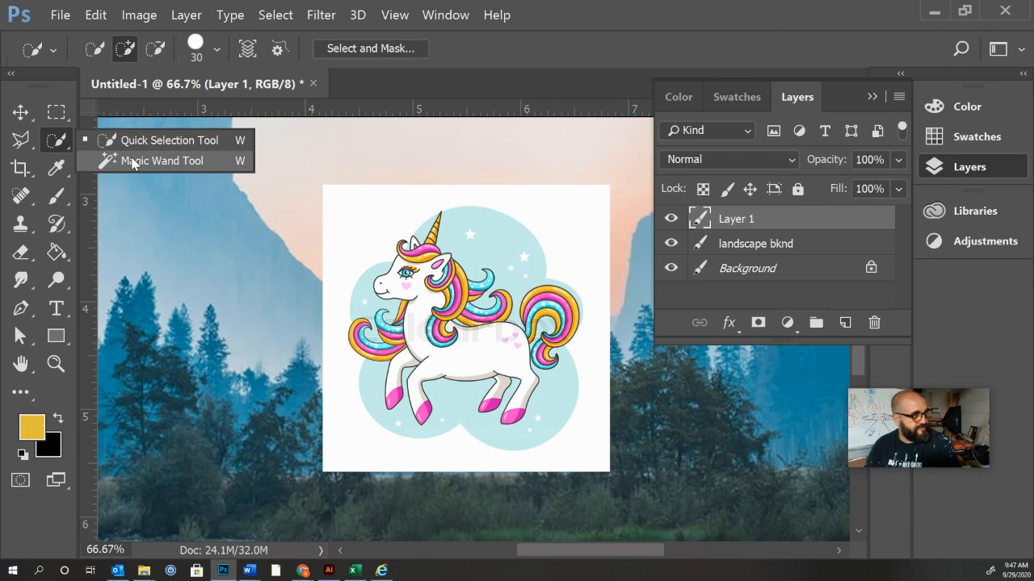